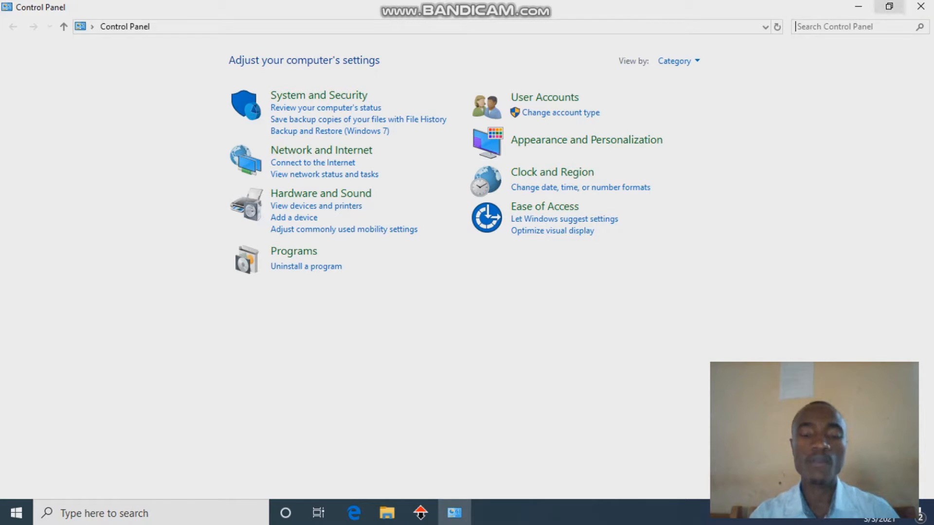
# Step: Minimize the Control Panel window so the desktop is visible
pyautogui.click(854, 6)
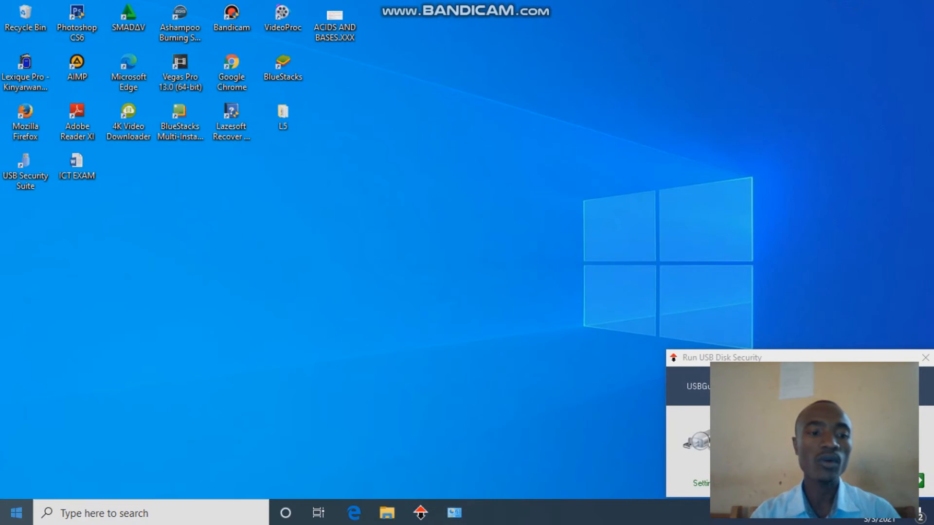
# Step: Search the Start menu for 'control' and open Control Panel
pyautogui.click(16, 513)
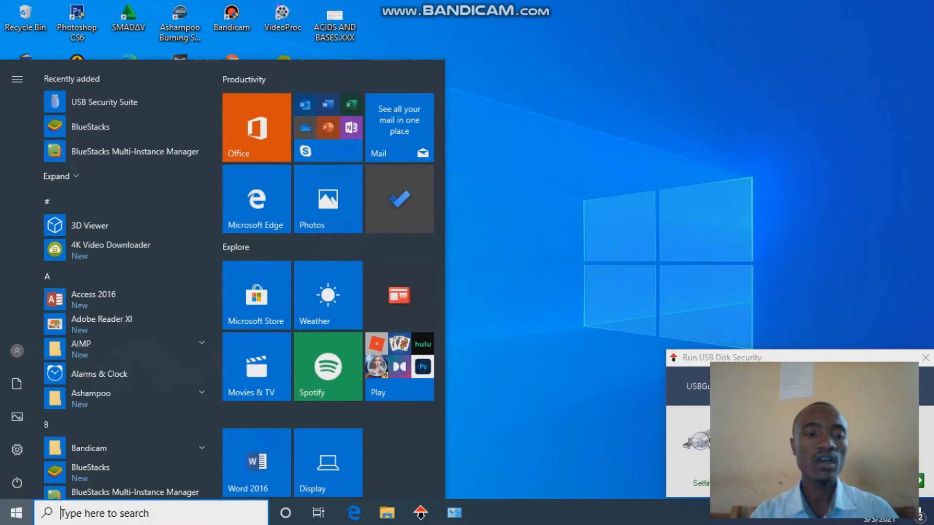
pyautogui.click(124, 518)
pyautogui.write('c')
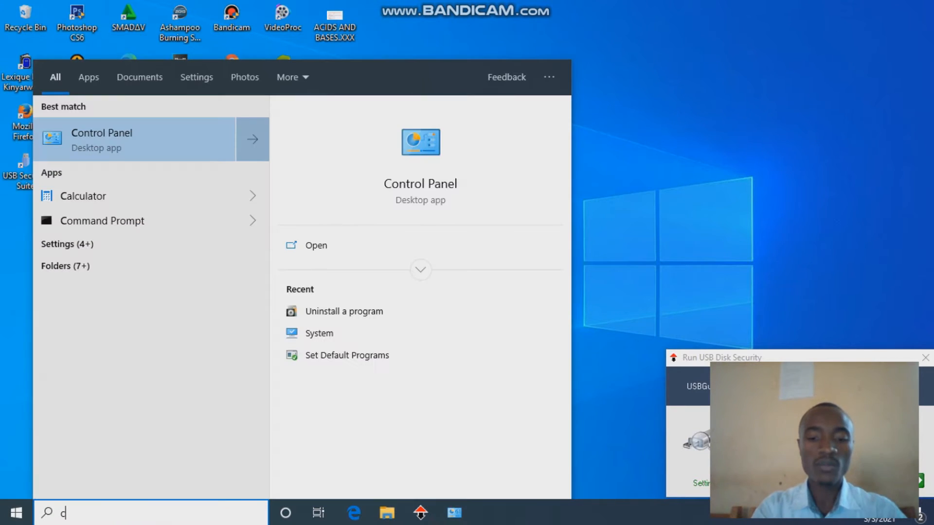
pyautogui.write('ontrol')
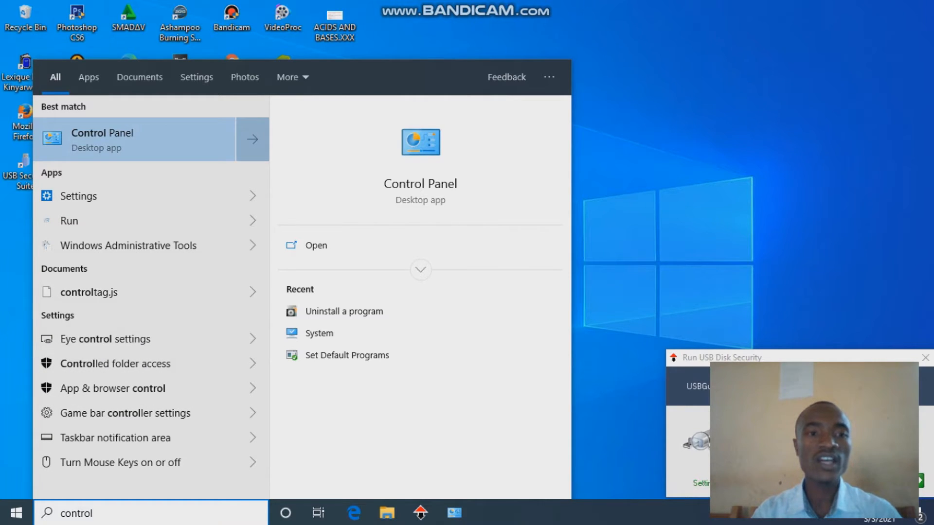
pyautogui.press('Return')
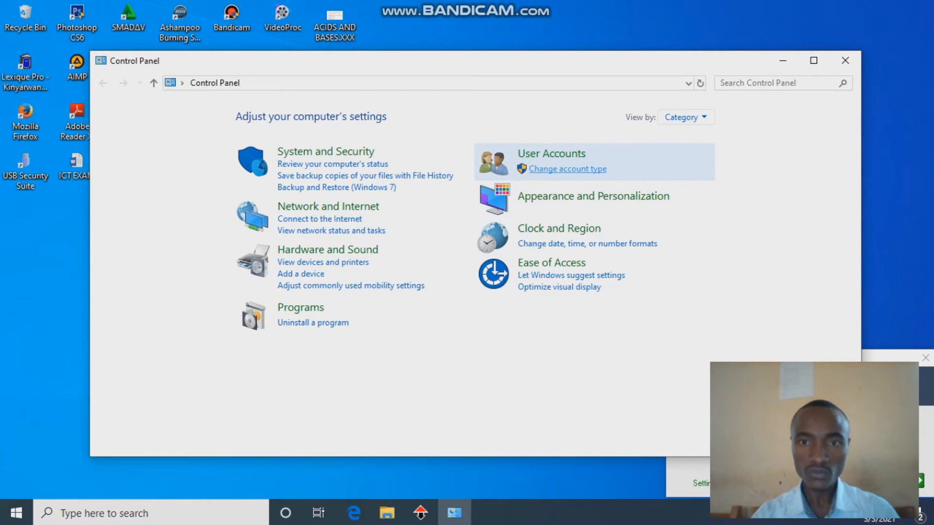
# Step: Go from Change account type to PC settings and choose Add someone else to this PC
pyautogui.click(563, 169)
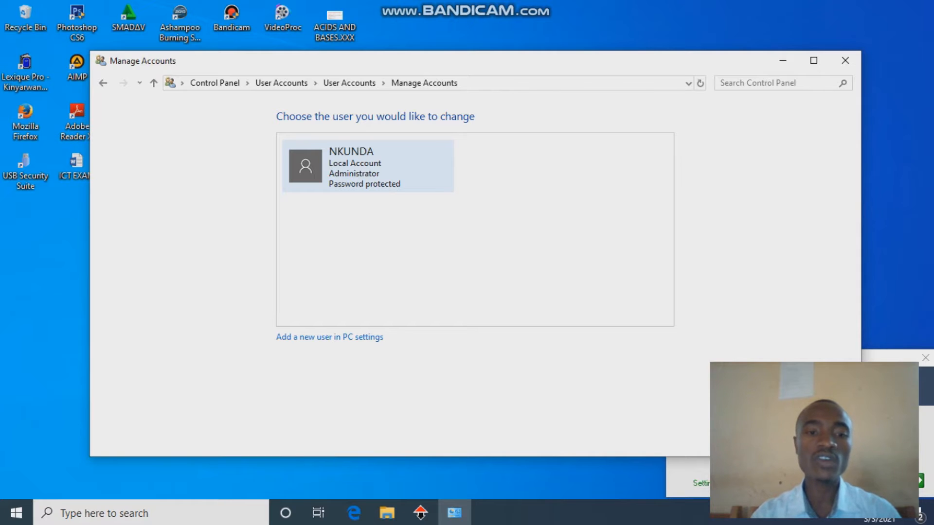
pyautogui.click(330, 338)
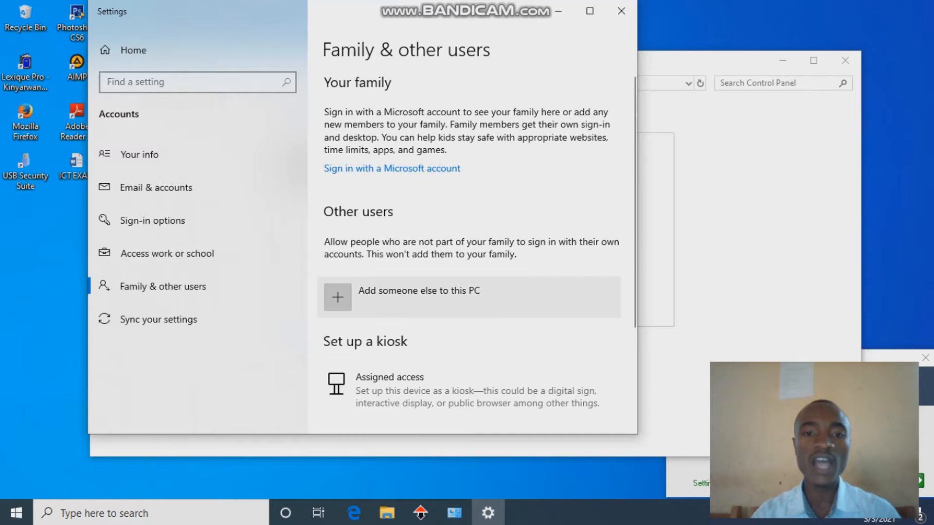
pyautogui.click(391, 291)
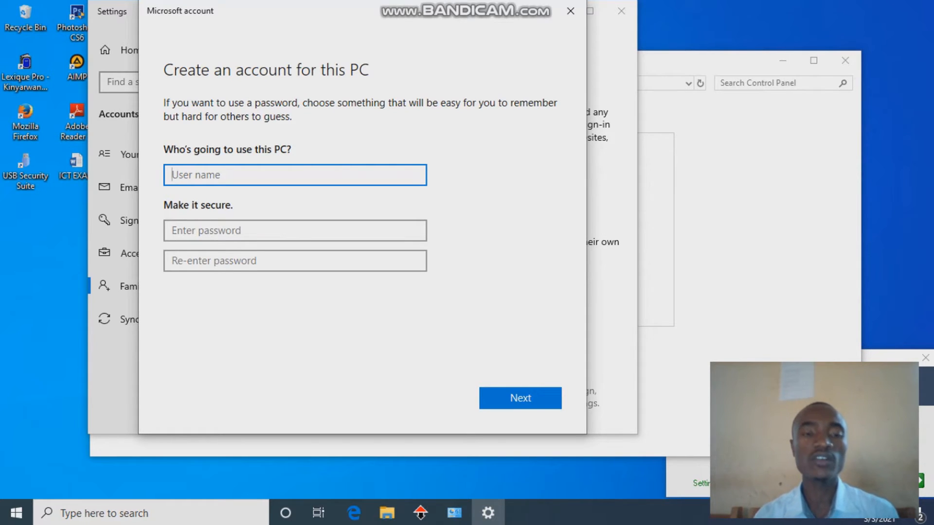
# Step: Enter the user name 'Guest', then type and confirm the account password
pyautogui.write('Guest')
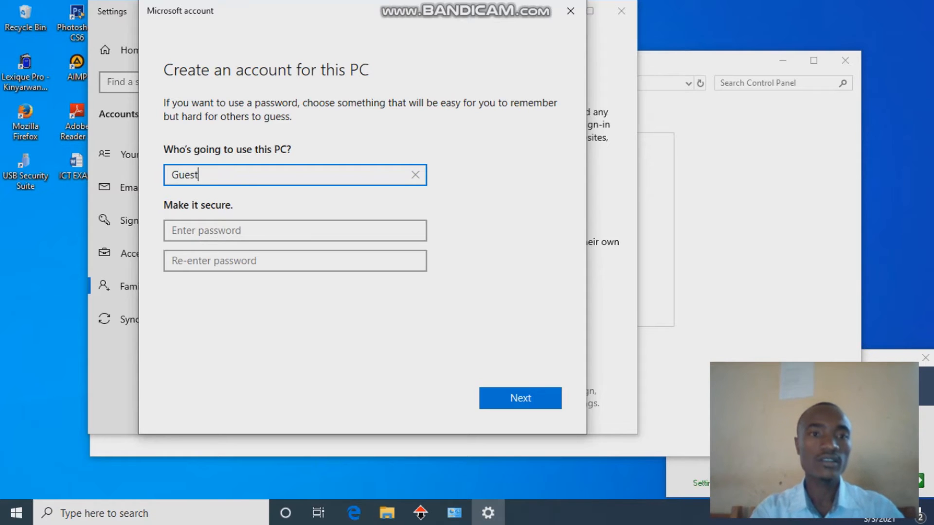
pyautogui.click(216, 230)
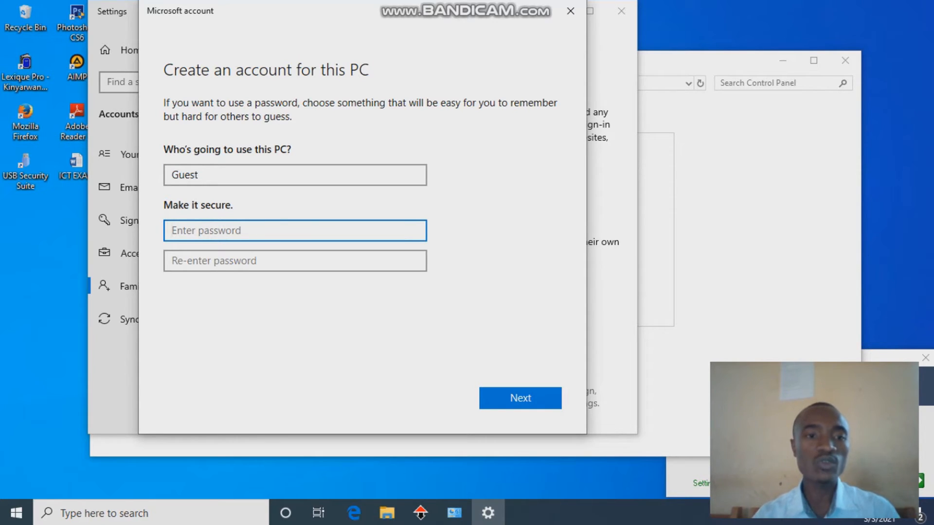
pyautogui.write('1234')
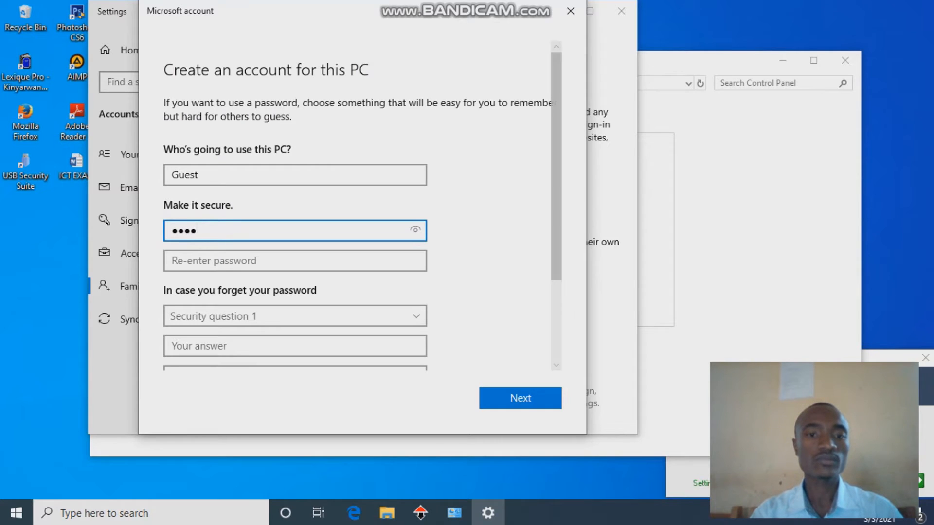
pyautogui.click(415, 230)
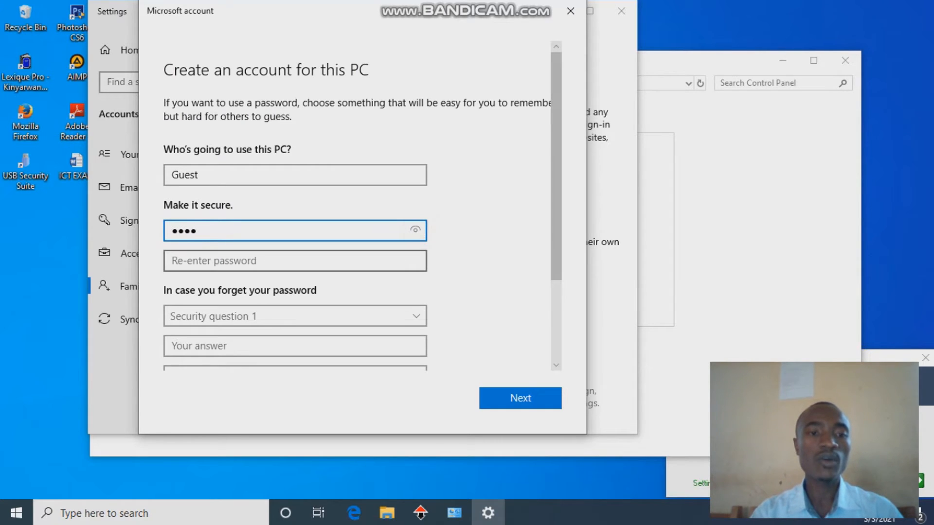
pyautogui.click(206, 265)
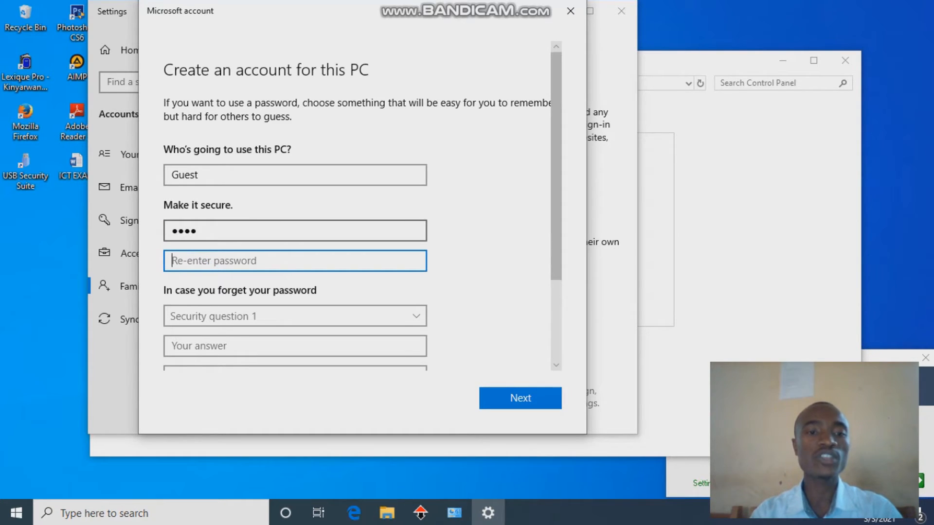
pyautogui.click(212, 256)
pyautogui.write('1234')
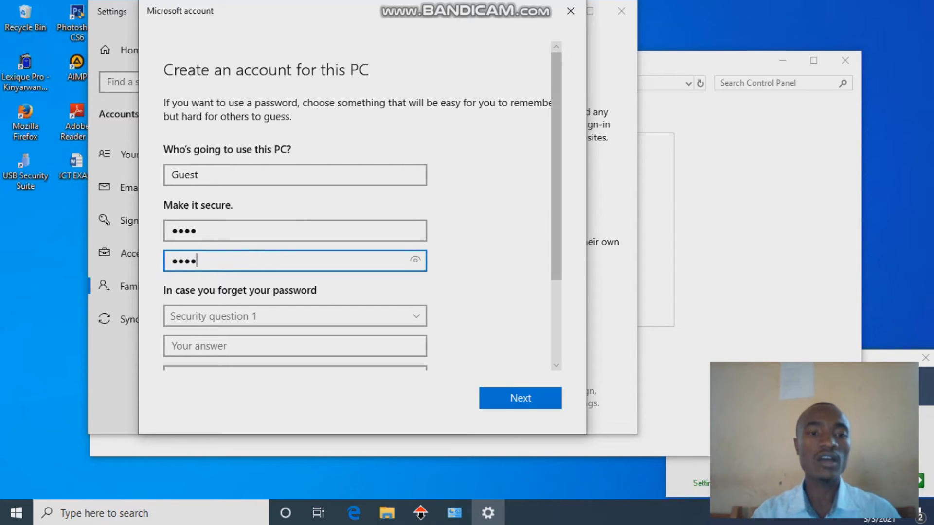
# Step: Choose the first pet's name security question and enter its answer
pyautogui.click(413, 316)
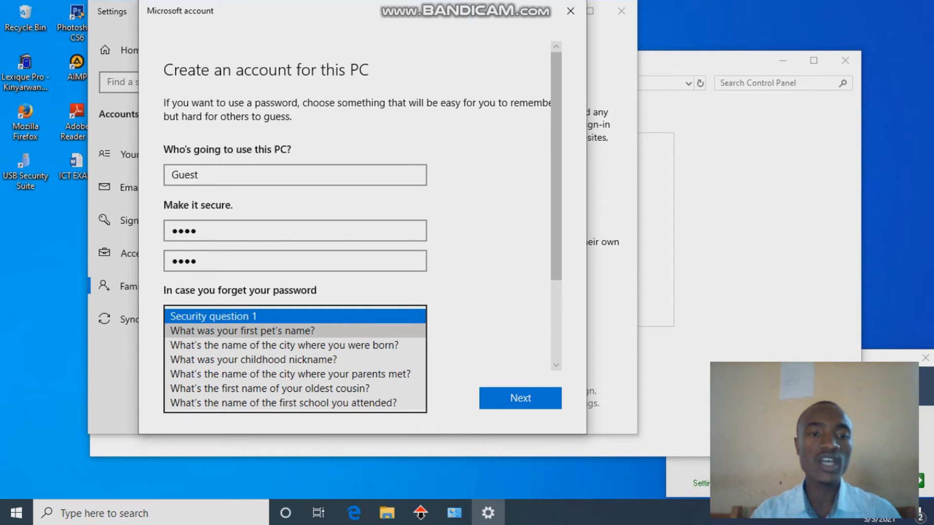
pyautogui.click(278, 331)
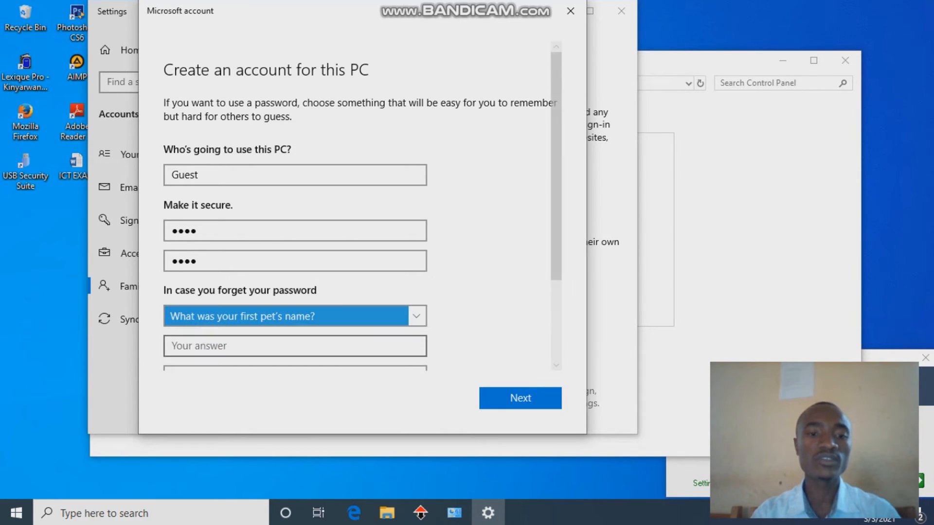
pyautogui.click(403, 347)
pyautogui.click(336, 328)
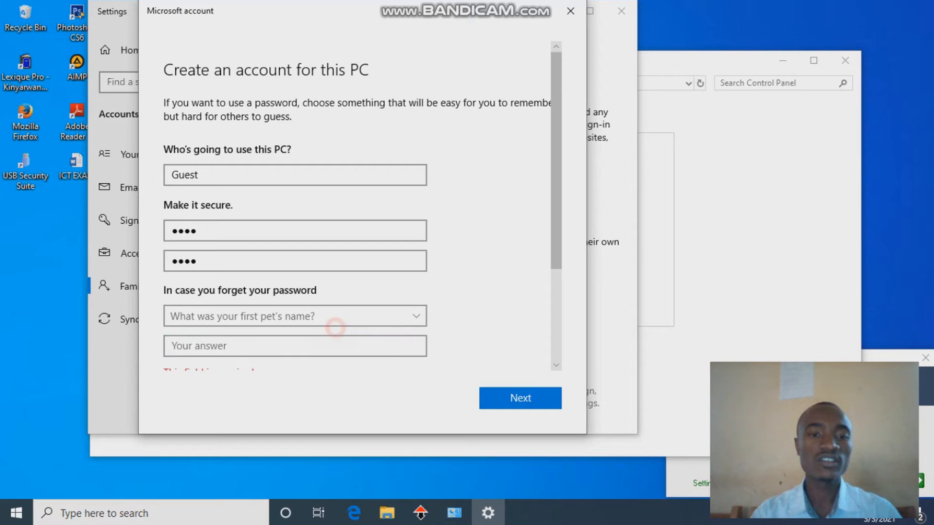
pyautogui.click(315, 317)
pyautogui.click(315, 317)
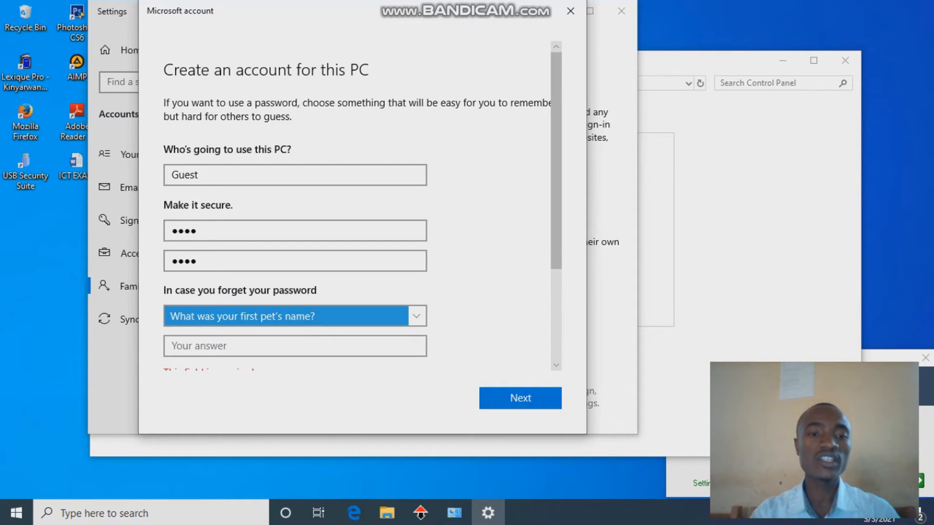
pyautogui.click(238, 352)
pyautogui.write('simeon')
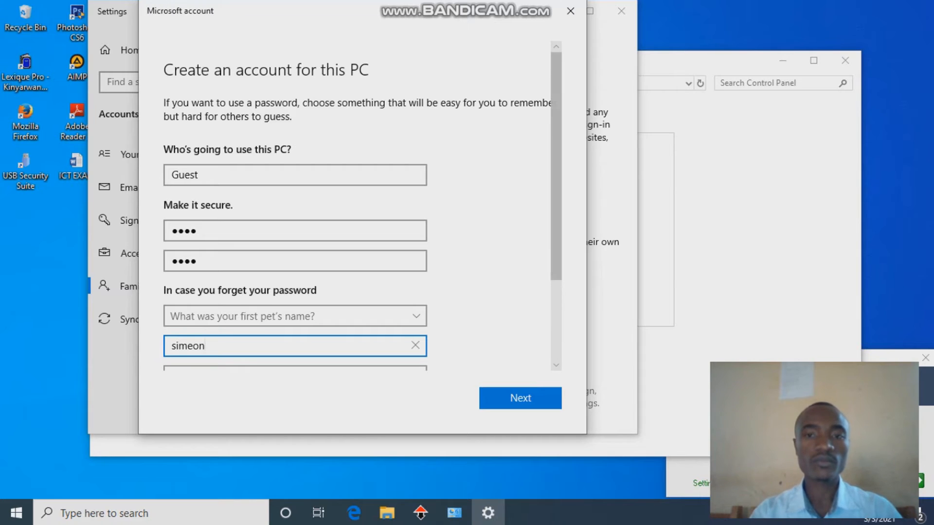
pyautogui.scroll(-3, 362, 207)
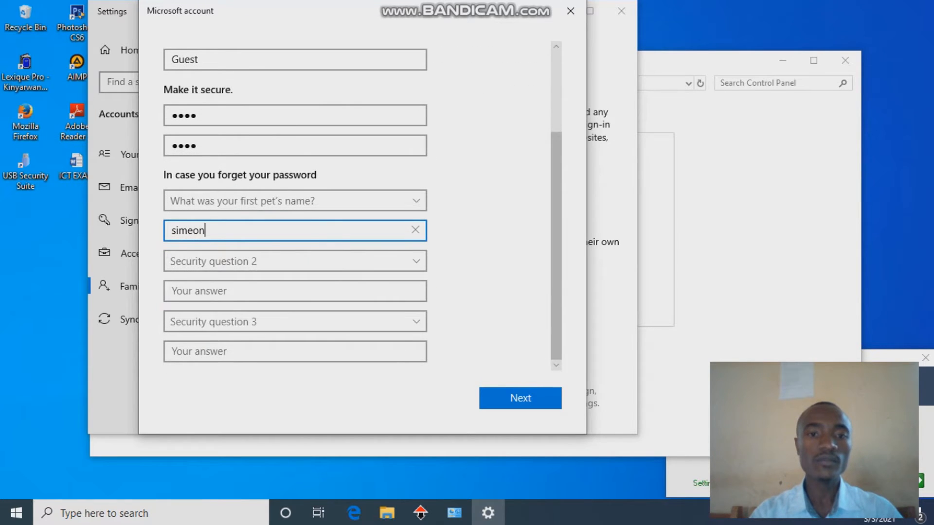
# Step: Answer the birth-city and childhood-nickname security questions, then submit the form
pyautogui.click(295, 261)
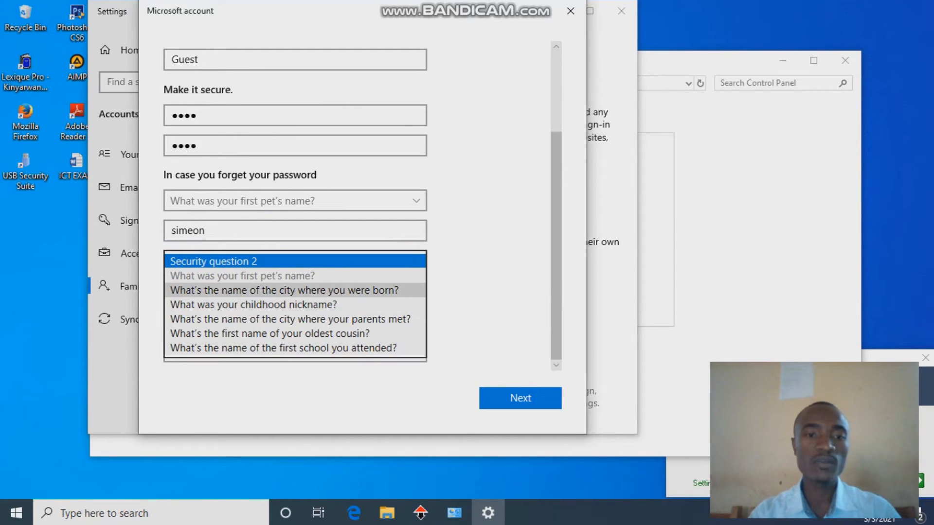
pyautogui.click(291, 288)
pyautogui.click(271, 298)
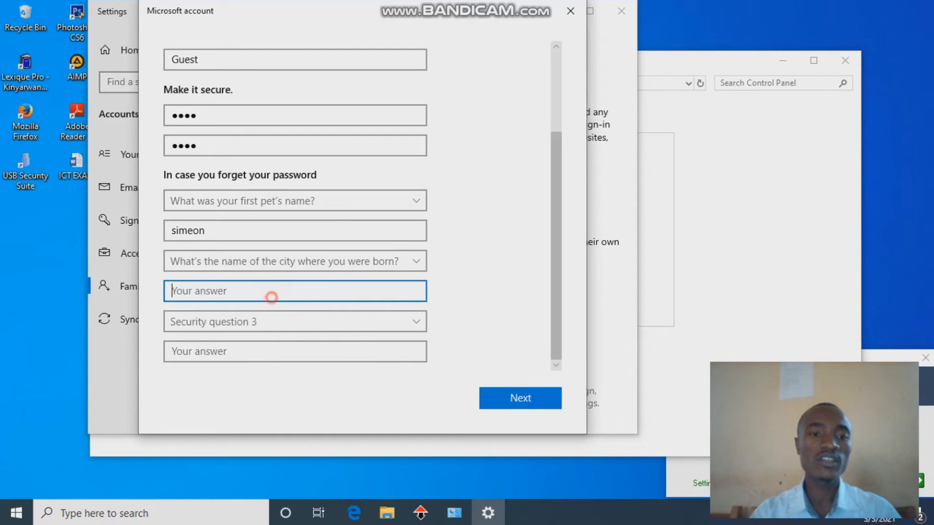
pyautogui.write('Ki')
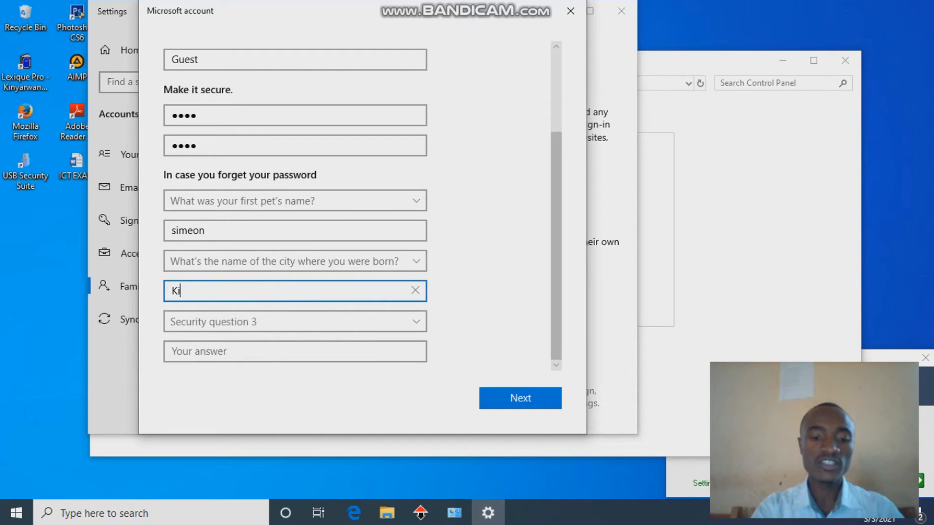
pyautogui.write('gali')
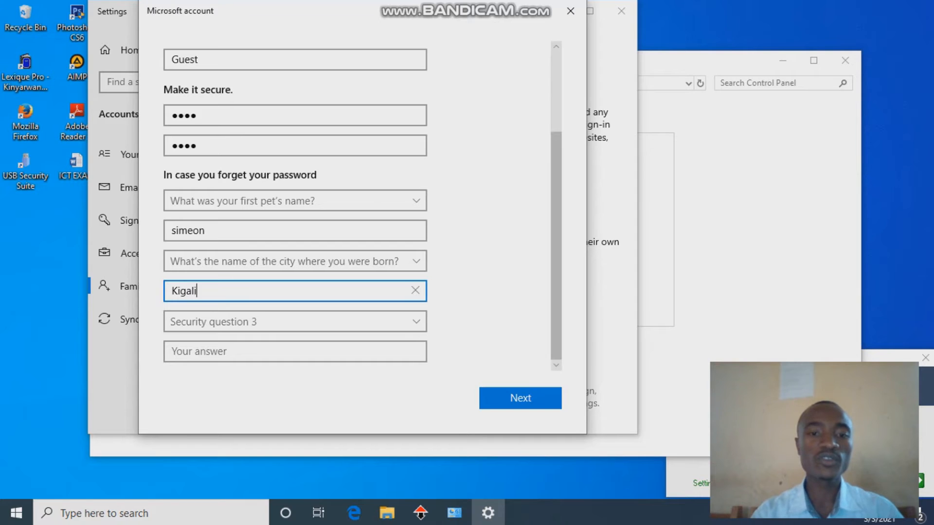
pyautogui.click(291, 321)
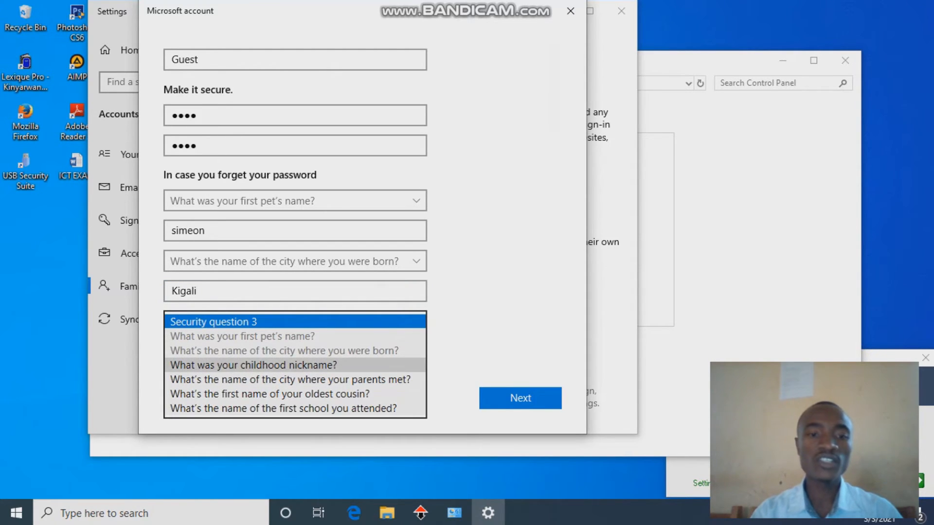
pyautogui.click(253, 365)
pyautogui.click(239, 352)
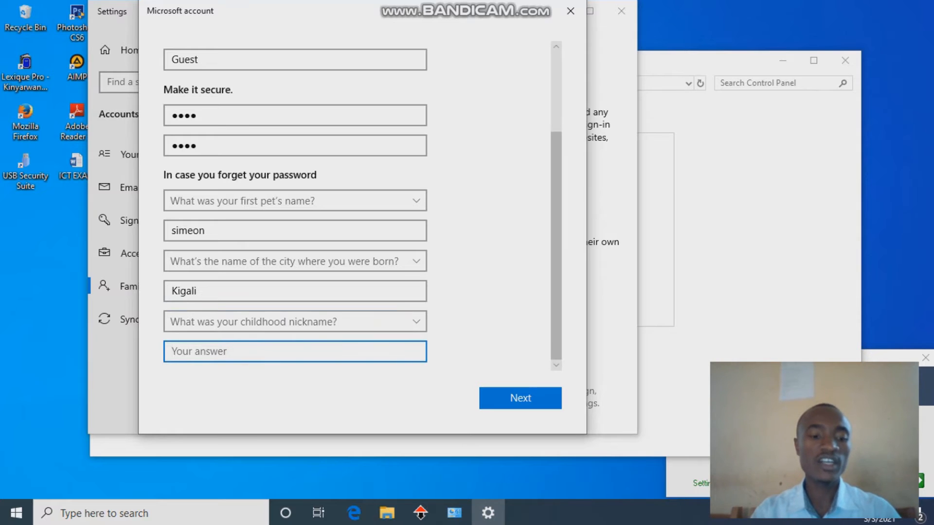
pyautogui.write('Simeon')
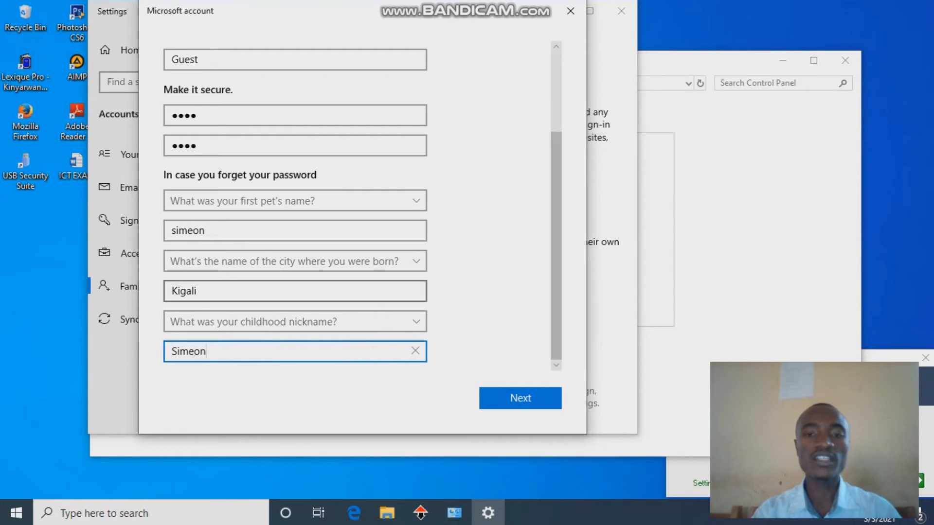
pyautogui.click(512, 400)
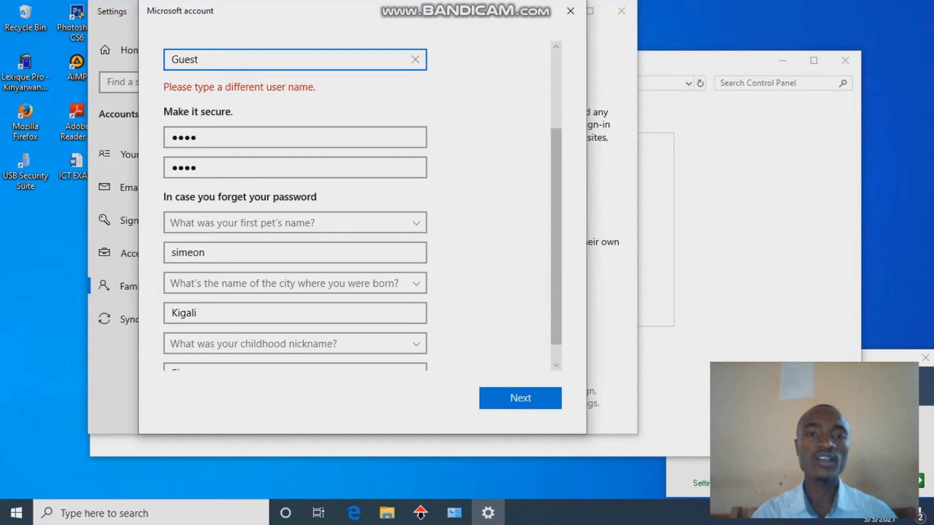
# Step: Replace the rejected 'Guest' user name with the new account's name and resubmit
pyautogui.scroll(3, 363, 207)
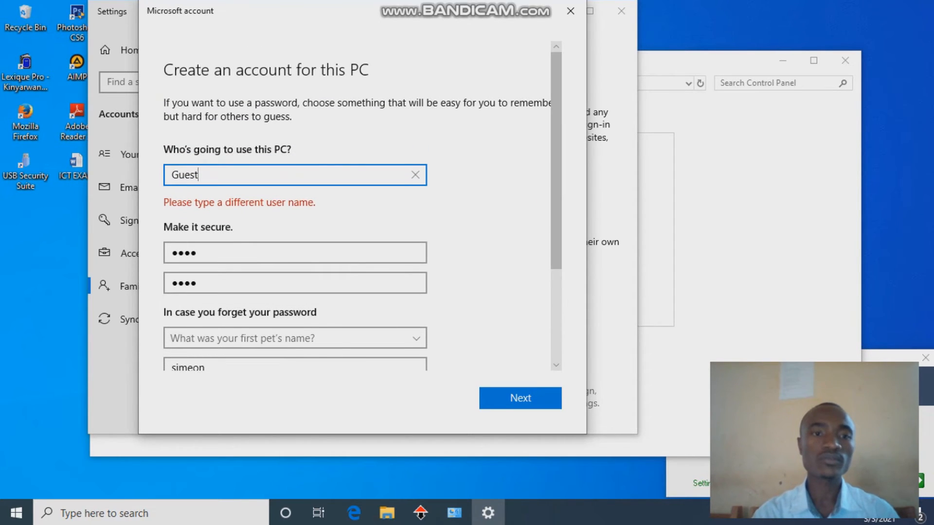
pyautogui.moveTo(201, 174); pyautogui.dragTo(171, 175)
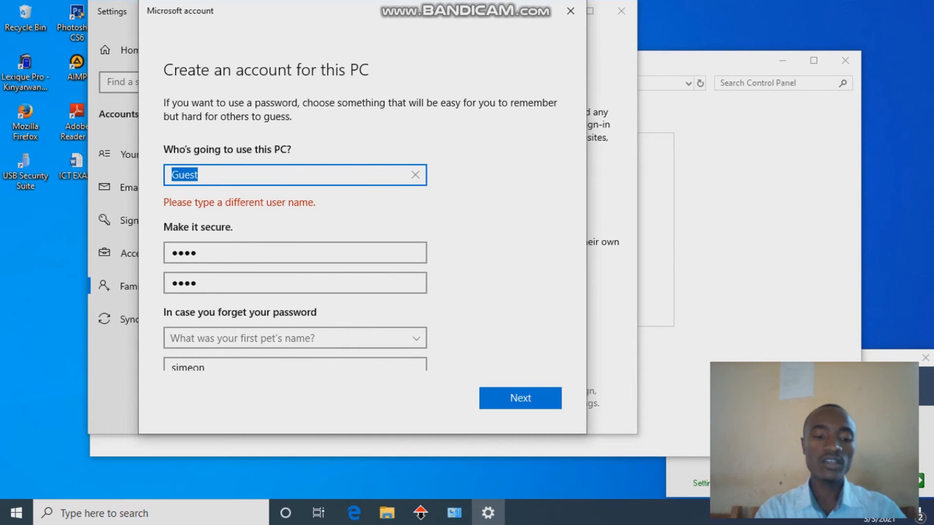
pyautogui.write('Simeon')
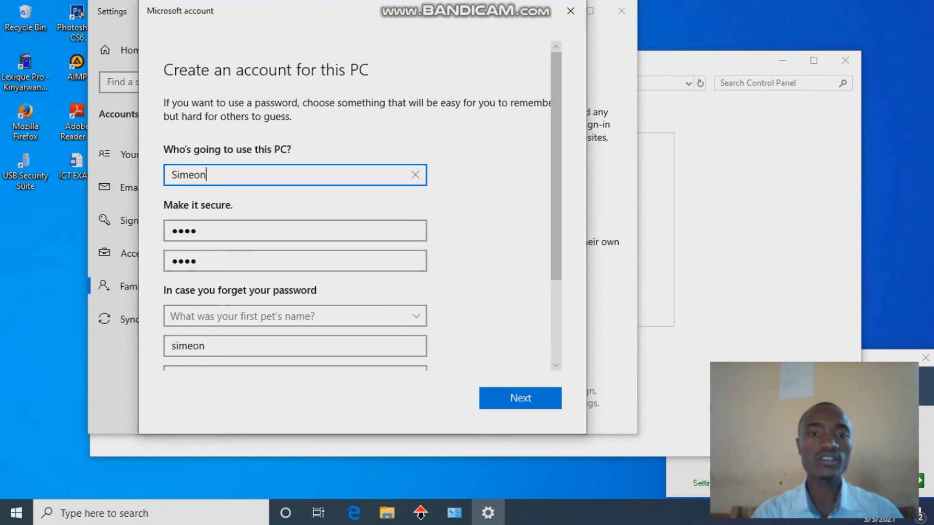
pyautogui.click(493, 170)
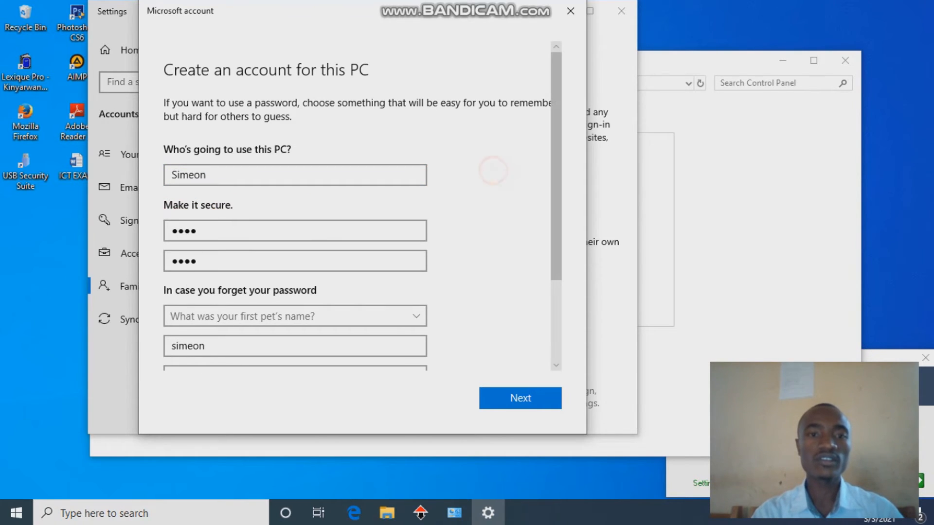
pyautogui.press('Return')
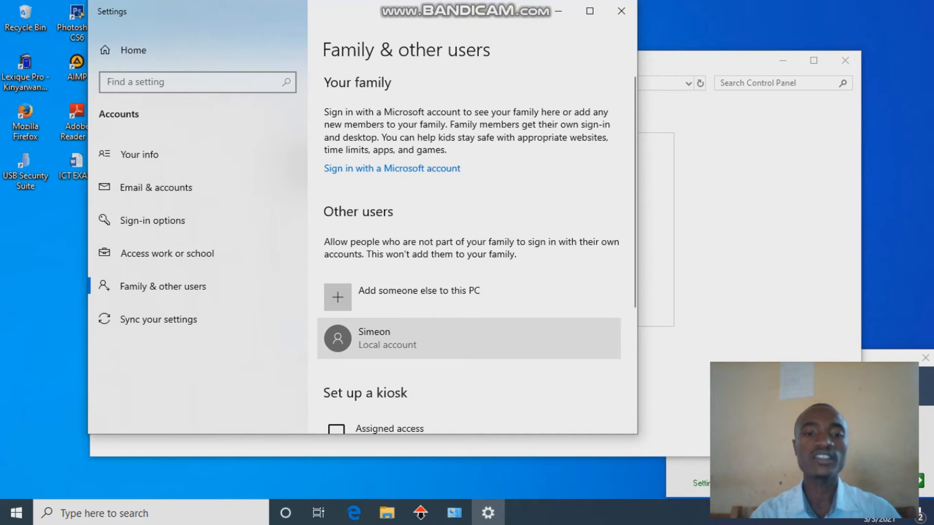
# Step: Select the new account under Other users and bring up its account type settings
pyautogui.click(470, 339)
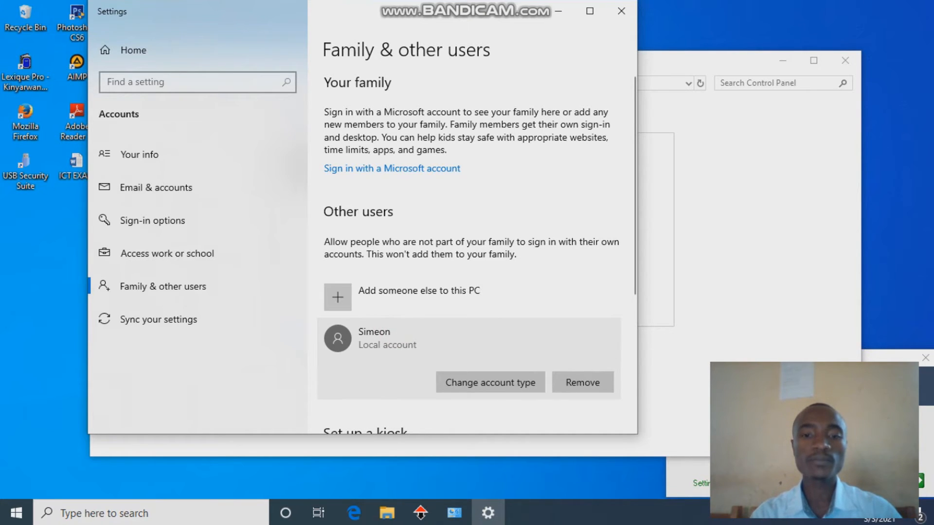
pyautogui.click(490, 382)
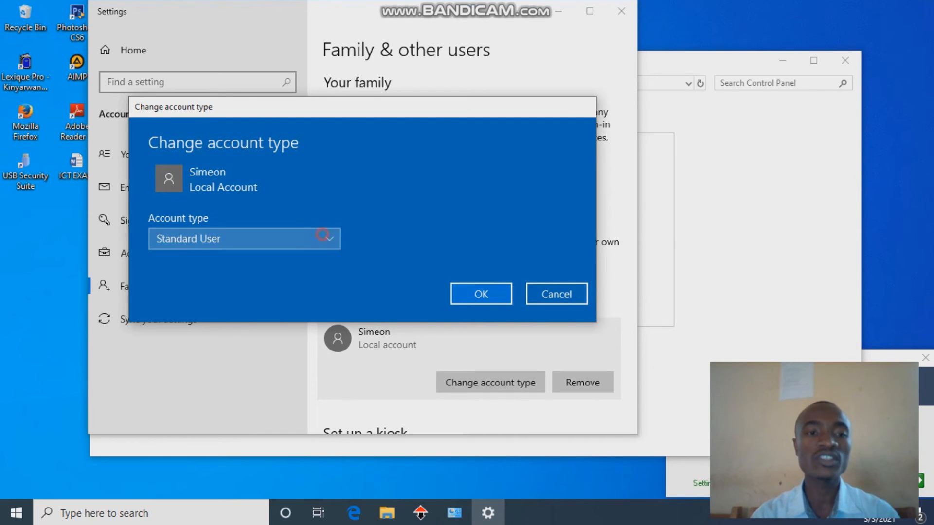
# Step: Change the new account's type to Administrator and confirm with OK
pyautogui.click(243, 239)
pyautogui.click(271, 215)
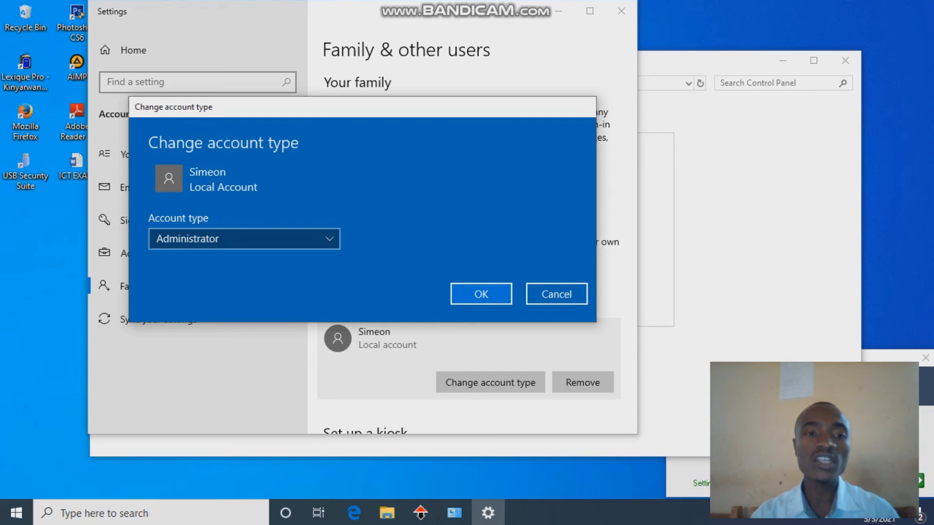
pyautogui.click(481, 294)
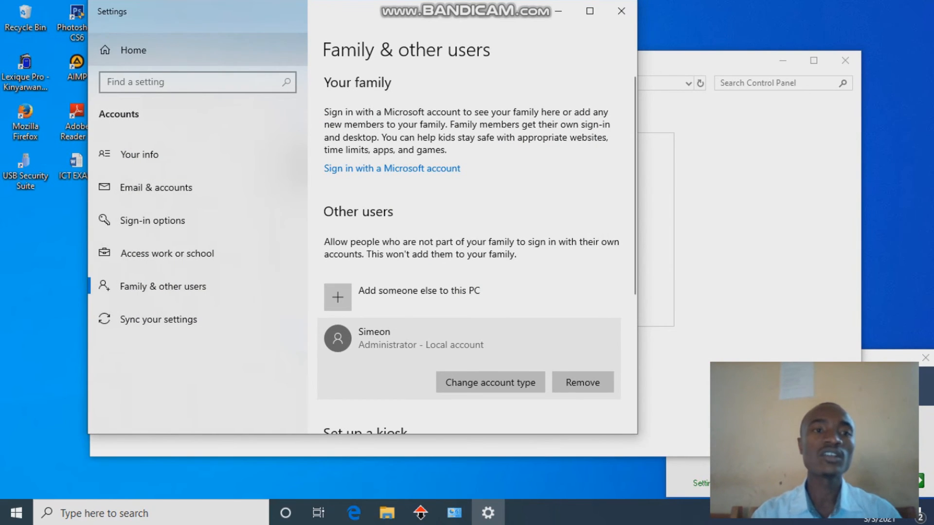
pyautogui.click(134, 50)
# Step: Find Control Panel by searching 'contr' and go to its Manage Accounts page
pyautogui.click(104, 10)
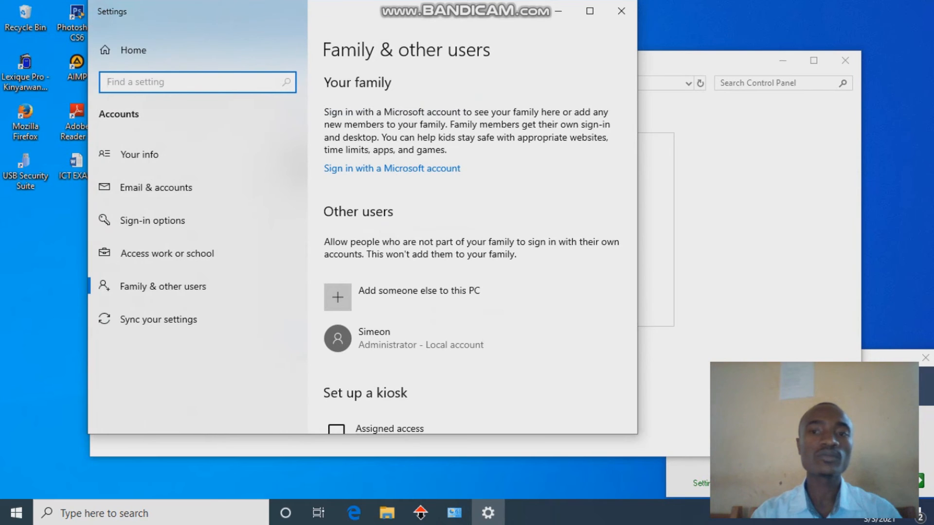
pyautogui.click(16, 513)
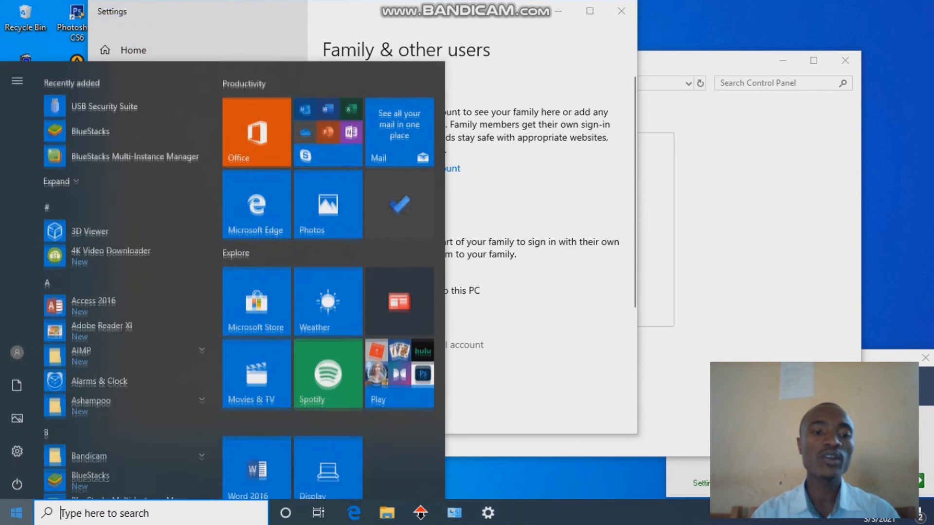
pyautogui.write('contr')
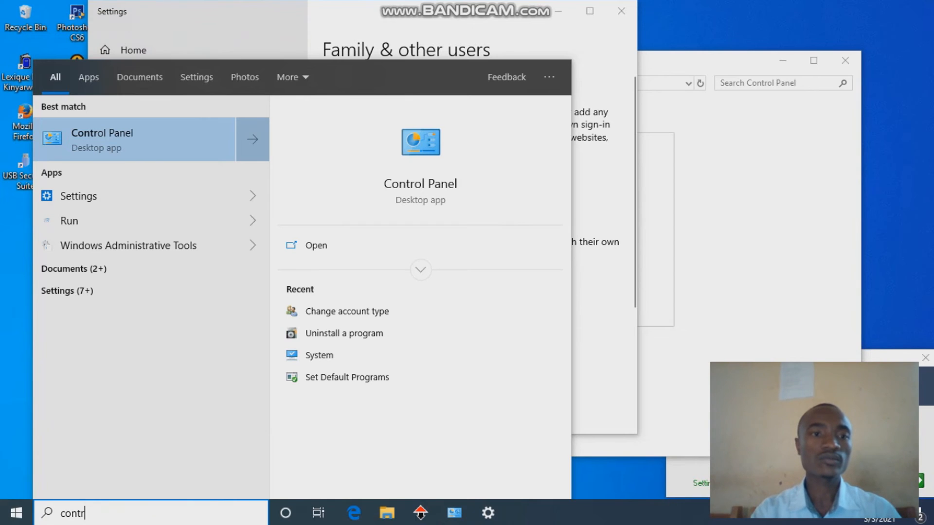
pyautogui.click(139, 153)
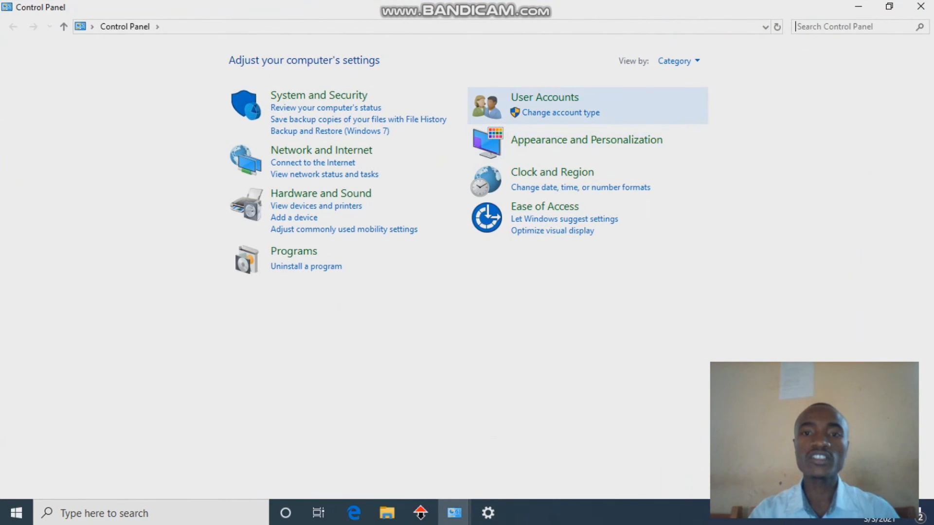
pyautogui.click(540, 113)
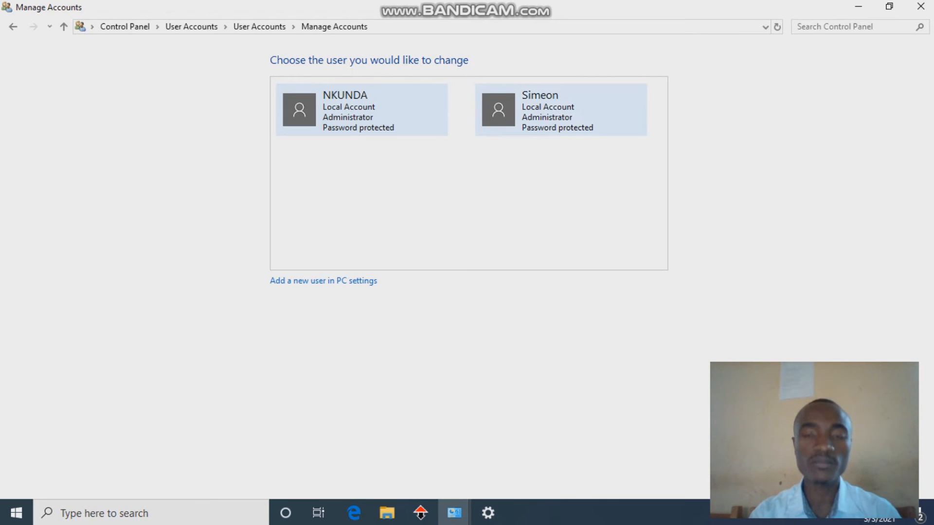
# Step: Select the new local account's tile on Manage Accounts
pyautogui.click(545, 109)
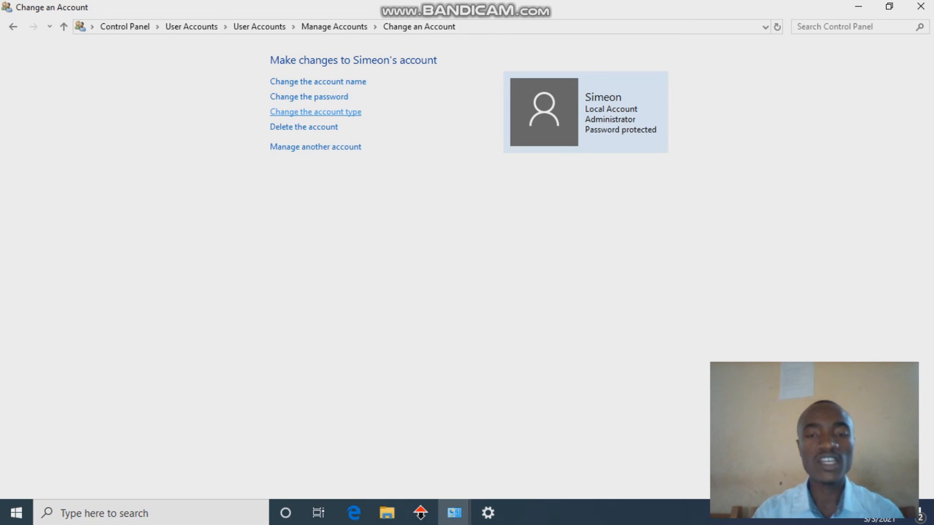
# Step: Switch the account type from Administrator to Standard and apply it
pyautogui.click(317, 111)
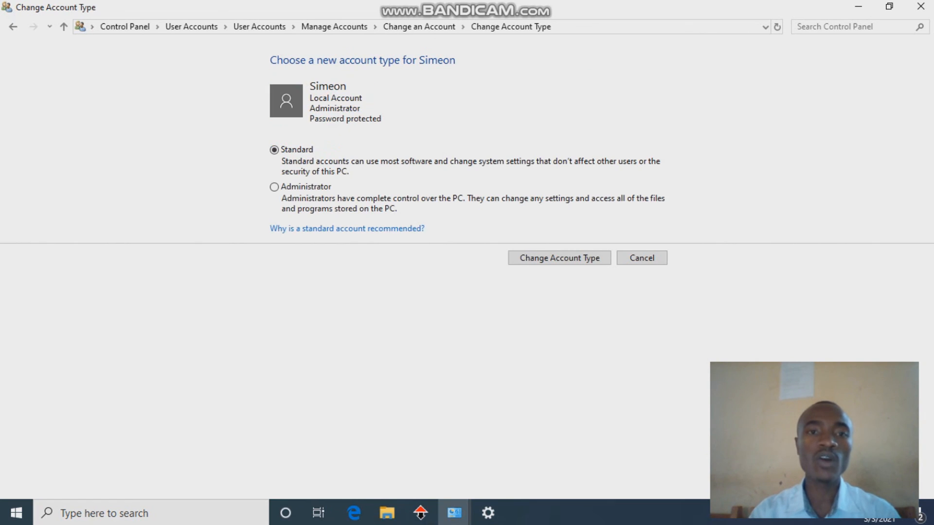
pyautogui.click(275, 147)
pyautogui.click(560, 258)
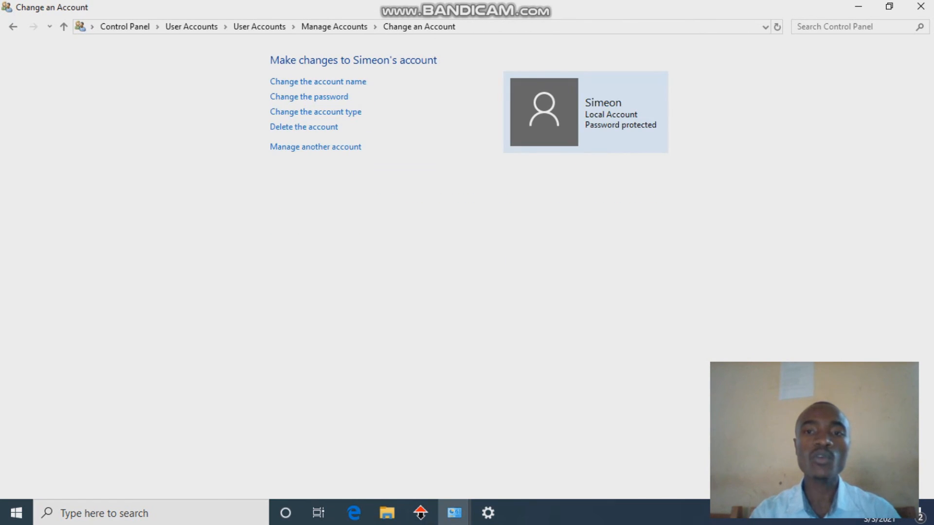